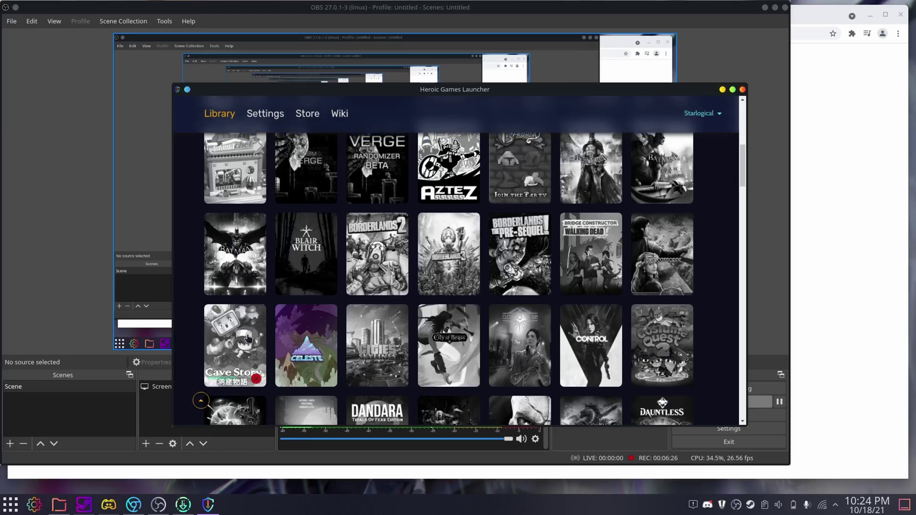
{"action": "scroll", "coordinate": [247, 338], "scroll_direction": "down", "scroll_amount": 1}
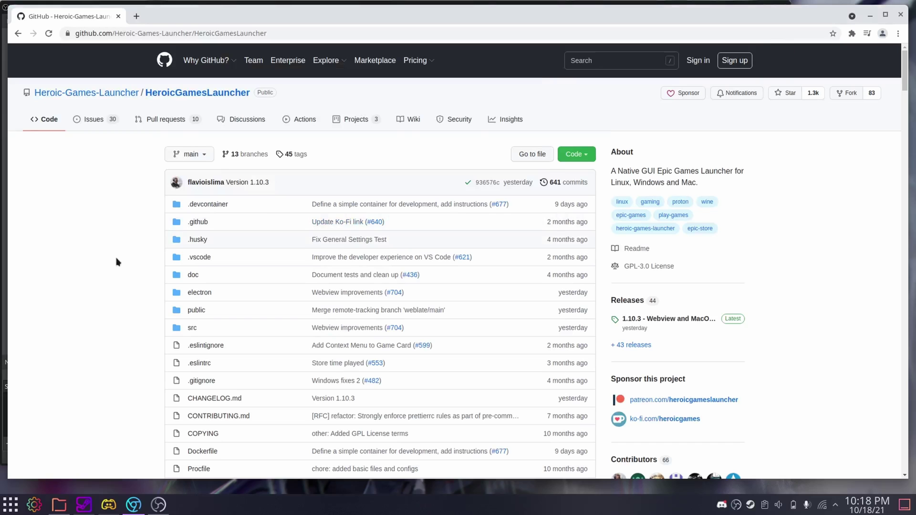
{"action": "scroll", "coordinate": [117, 263], "scroll_direction": "down", "scroll_amount": 1}
{"action": "scroll", "coordinate": [117, 262], "scroll_direction": "down", "scroll_amount": 2}
{"action": "scroll", "coordinate": [117, 263], "scroll_direction": "down", "scroll_amount": 2}
{"action": "scroll", "coordinate": [117, 262], "scroll_direction": "down", "scroll_amount": 1}
{"action": "scroll", "coordinate": [116, 263], "scroll_direction": "down", "scroll_amount": 1}
{"action": "scroll", "coordinate": [117, 262], "scroll_direction": "down", "scroll_amount": 1}
{"action": "scroll", "coordinate": [117, 262], "scroll_direction": "down", "scroll_amount": 1}
{"action": "scroll", "coordinate": [117, 263], "scroll_direction": "down", "scroll_amount": 1}
{"action": "scroll", "coordinate": [117, 262], "scroll_direction": "down", "scroll_amount": 2}
{"action": "scroll", "coordinate": [116, 262], "scroll_direction": "down", "scroll_amount": 2}
{"action": "scroll", "coordinate": [117, 262], "scroll_direction": "down", "scroll_amount": 2}
{"action": "scroll", "coordinate": [117, 262], "scroll_direction": "down", "scroll_amount": 1}
{"action": "scroll", "coordinate": [117, 262], "scroll_direction": "down", "scroll_amount": 1}
{"action": "scroll", "coordinate": [117, 262], "scroll_direction": "down", "scroll_amount": 1}
{"action": "scroll", "coordinate": [117, 263], "scroll_direction": "down", "scroll_amount": 1}
{"action": "scroll", "coordinate": [117, 263], "scroll_direction": "down", "scroll_amount": 1}
{"action": "scroll", "coordinate": [117, 262], "scroll_direction": "down", "scroll_amount": 2}
{"action": "scroll", "coordinate": [116, 262], "scroll_direction": "down", "scroll_amount": 4}
{"action": "scroll", "coordinate": [117, 263], "scroll_direction": "down", "scroll_amount": 2}
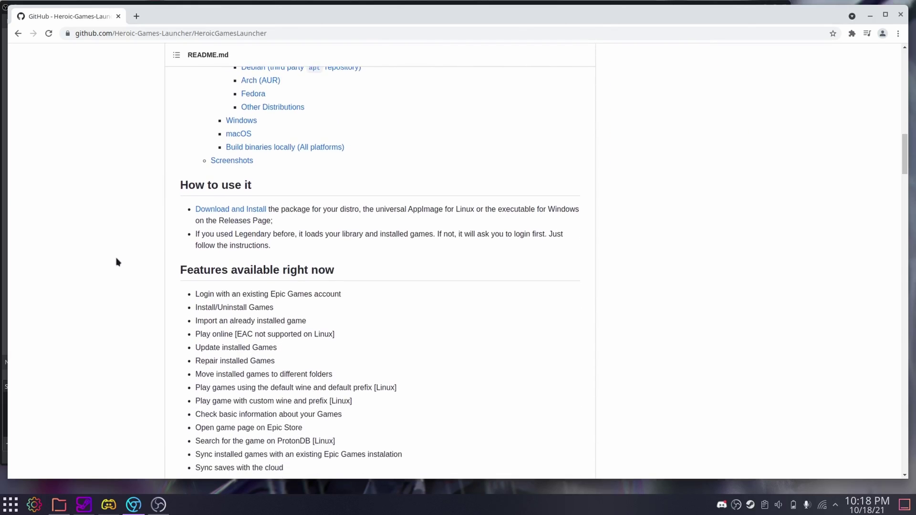
{"action": "scroll", "coordinate": [128, 240], "scroll_direction": "up", "scroll_amount": 1}
{"action": "scroll", "coordinate": [128, 239], "scroll_direction": "up", "scroll_amount": 1}
{"action": "scroll", "coordinate": [128, 240], "scroll_direction": "up", "scroll_amount": 1}
{"action": "scroll", "coordinate": [128, 240], "scroll_direction": "up", "scroll_amount": 1}
{"action": "scroll", "coordinate": [128, 241], "scroll_direction": "up", "scroll_amount": 1}
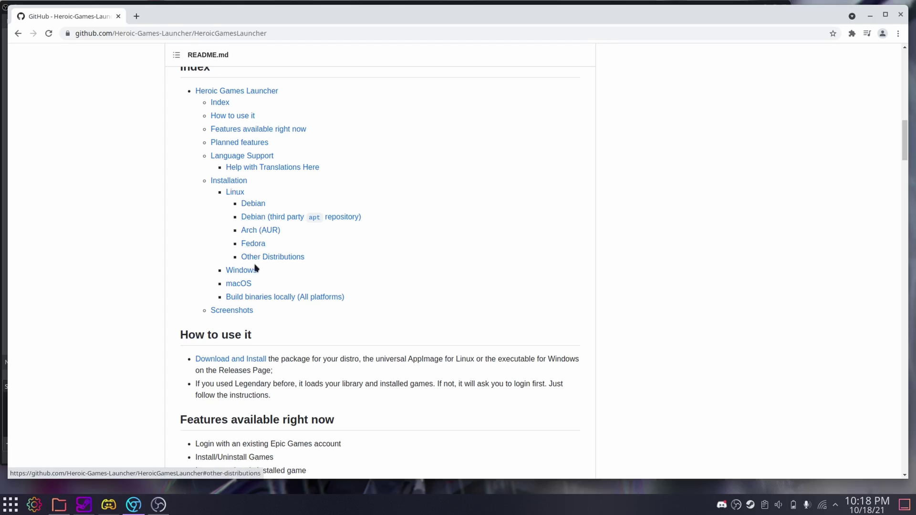
Show the README's Arch (AUR) install instructions, then launch Add/Remove Software
{"action": "left_click", "coordinate": [271, 231]}
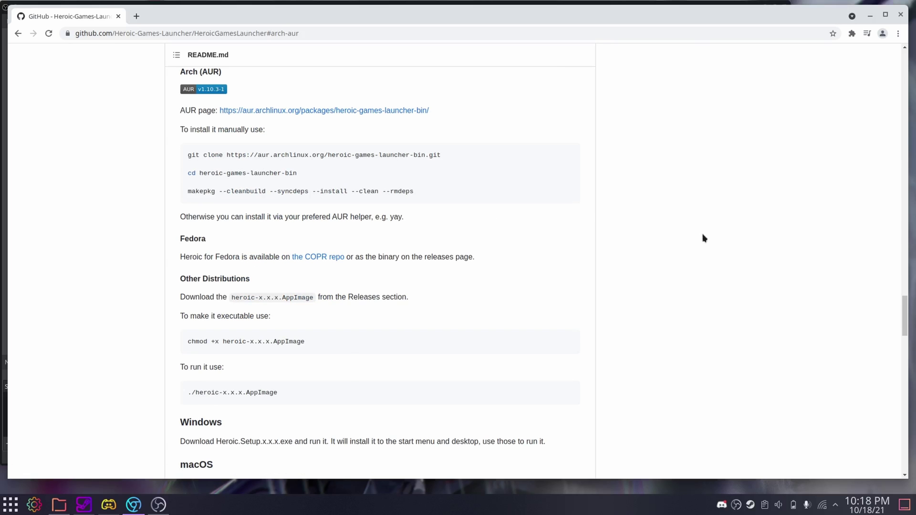
{"action": "key", "text": "super"}
{"action": "type", "text": "add"}
{"action": "key", "text": "Return"}
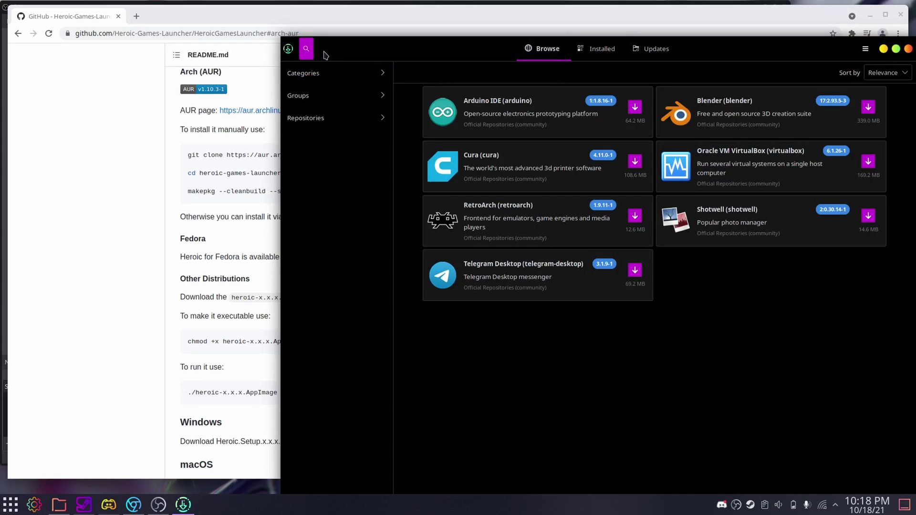
Find heroic-games-launcher-bin in the AUR, mark it for install, and apply the transaction
{"action": "mouse_move", "coordinate": [369, 62]}
{"action": "left_mouse_down"}
{"action": "mouse_move", "coordinate": [279, 195]}
{"action": "mouse_move", "coordinate": [230, 144]}
{"action": "left_mouse_up"}
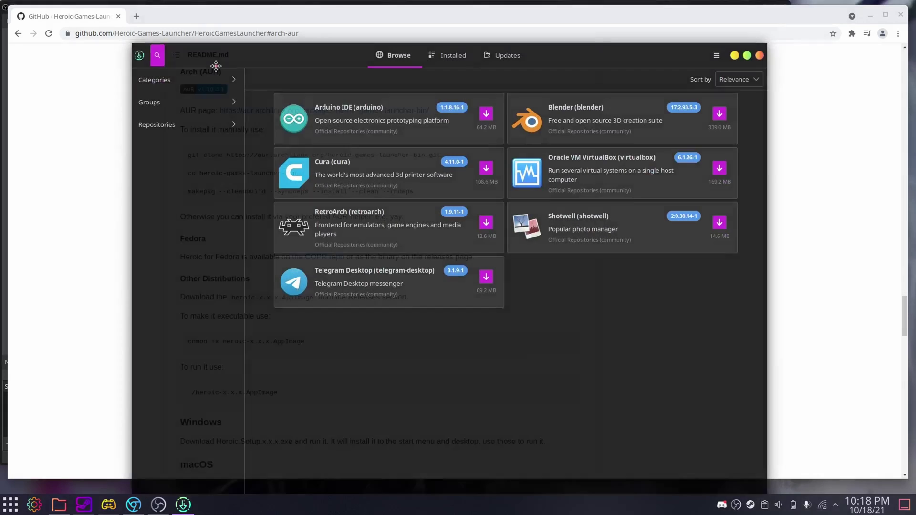
{"action": "left_click_drag", "start_coordinate": [230, 144], "coordinate": [218, 69]}
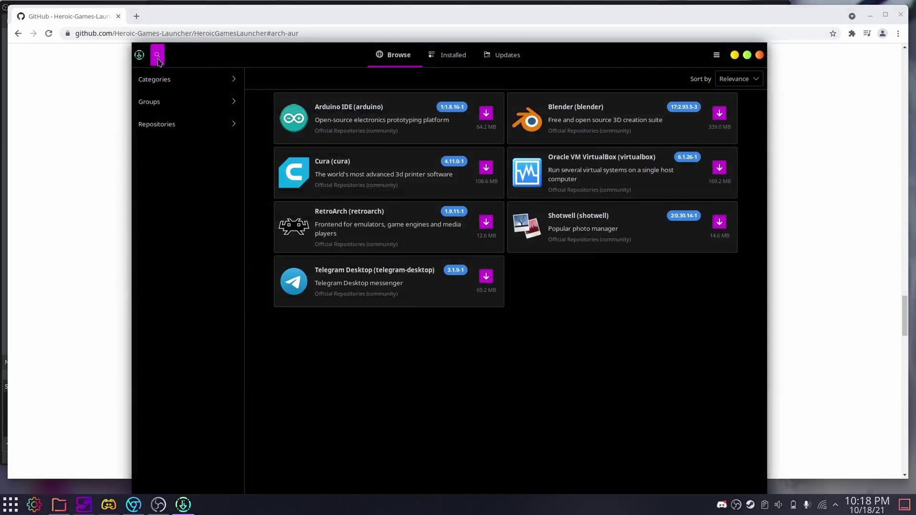
{"action": "left_click", "coordinate": [157, 56]}
{"action": "type", "text": "oic-games"}
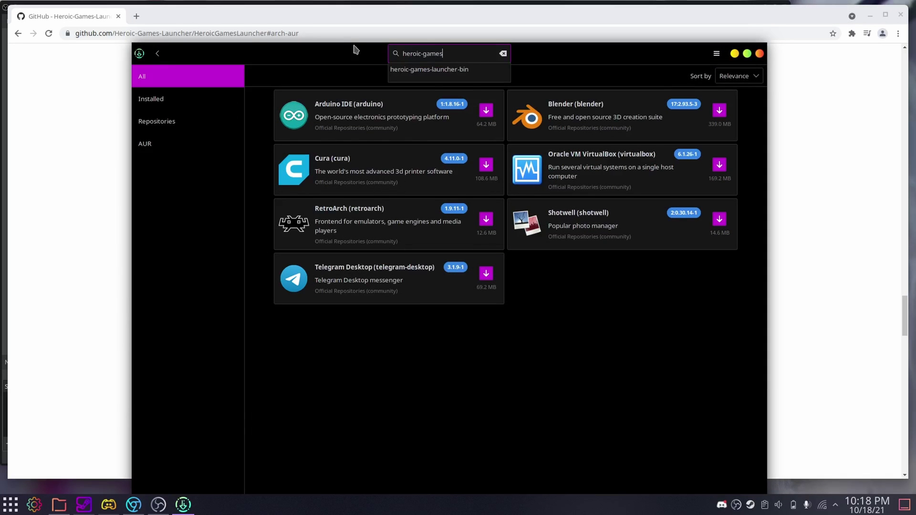
{"action": "left_click", "coordinate": [428, 72]}
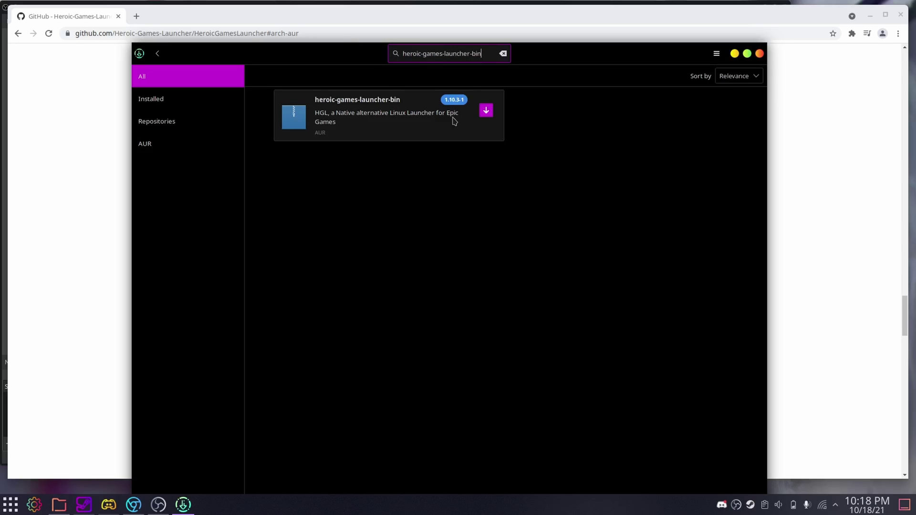
{"action": "left_click", "coordinate": [487, 111]}
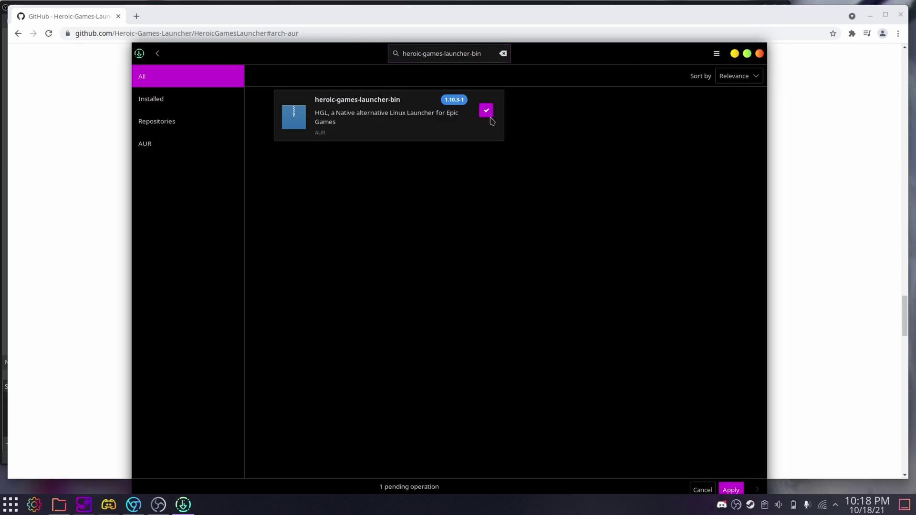
{"action": "left_click_drag", "start_coordinate": [629, 61], "coordinate": [624, 26]}
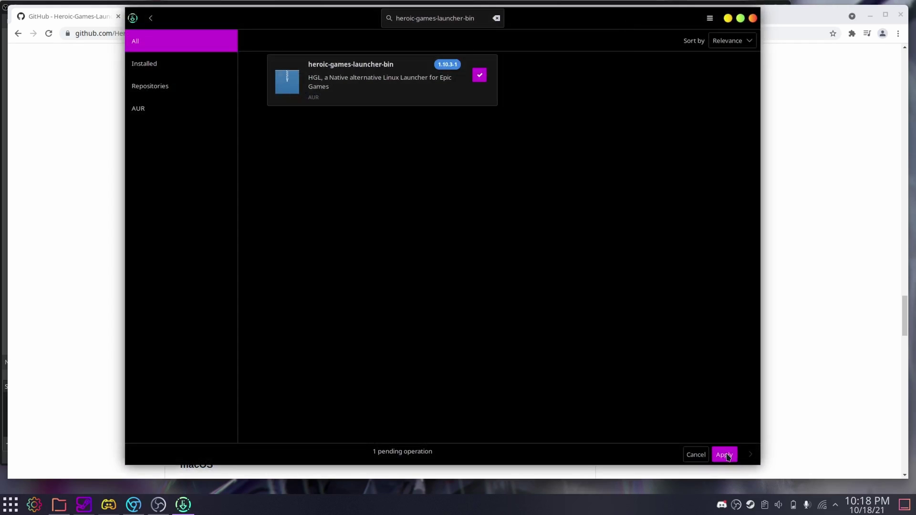
{"action": "left_click", "coordinate": [728, 455]}
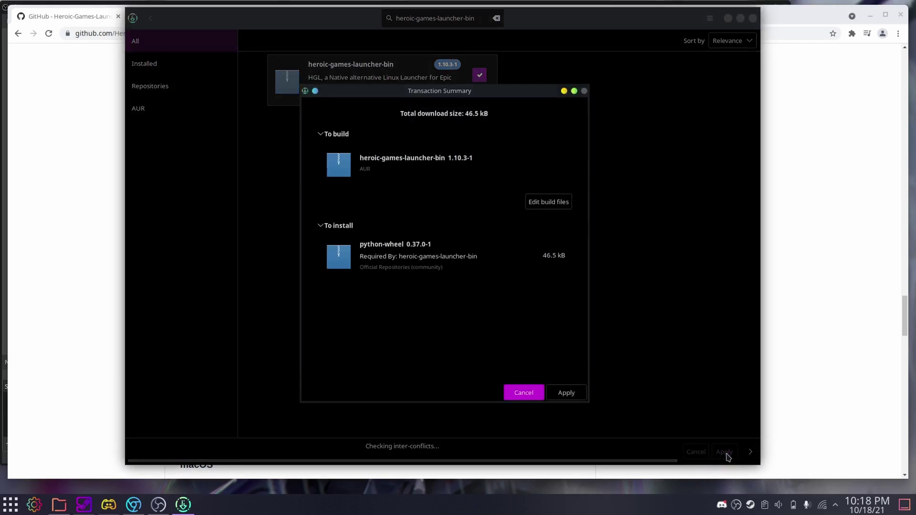
{"action": "left_click", "coordinate": [567, 393]}
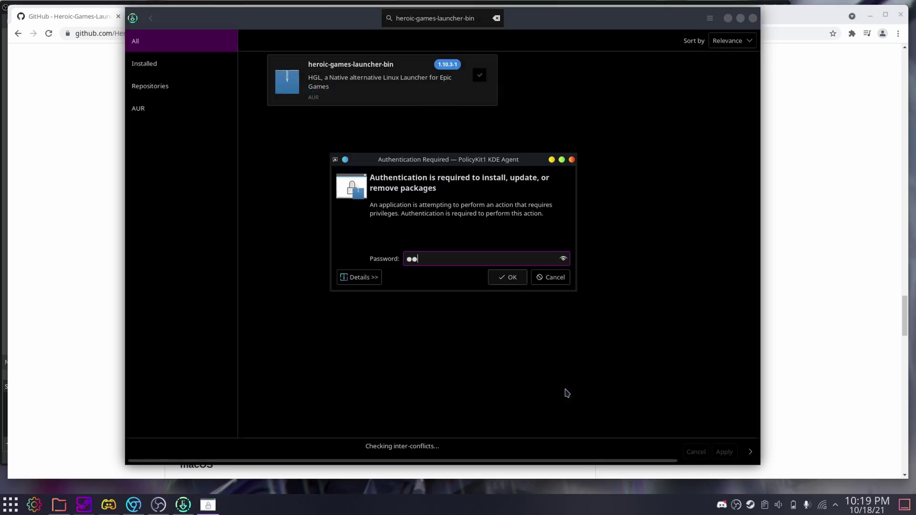
Submit the password so Pamac builds and installs heroic-games-launcher-bin
{"action": "key", "text": "Return"}
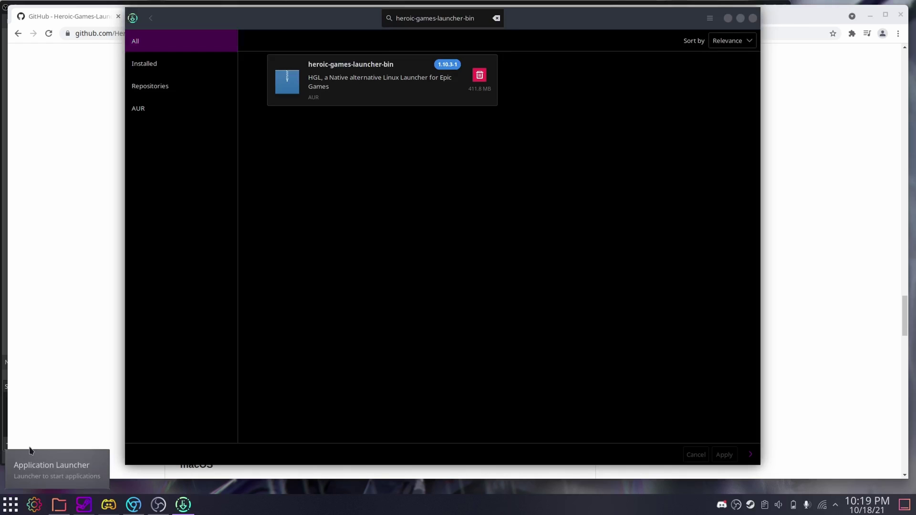
Launch Heroic Games Launcher from the KDE Application Launcher search results
{"action": "left_click", "coordinate": [9, 506]}
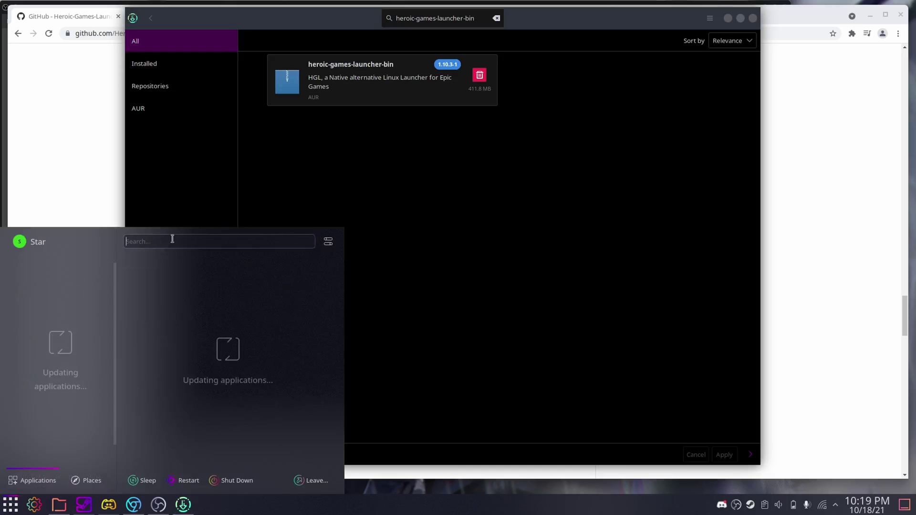
{"action": "type", "text": "her"}
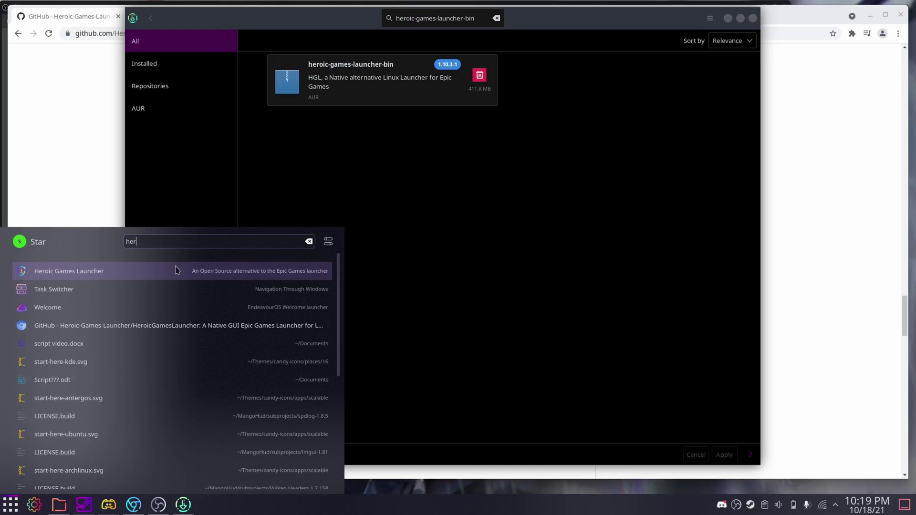
{"action": "left_click", "coordinate": [72, 272]}
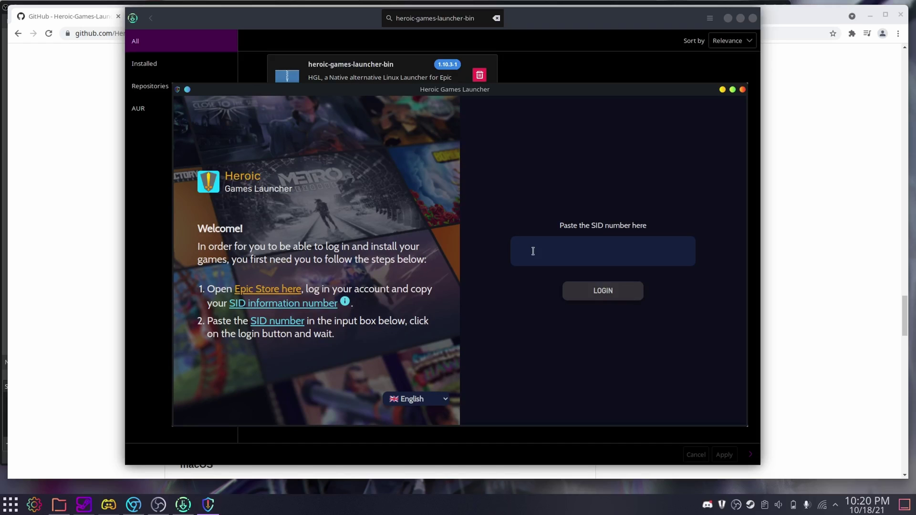
Get the SID from the Epic sign-in page, paste it into Heroic's SID field, and log in
{"action": "left_click", "coordinate": [277, 292]}
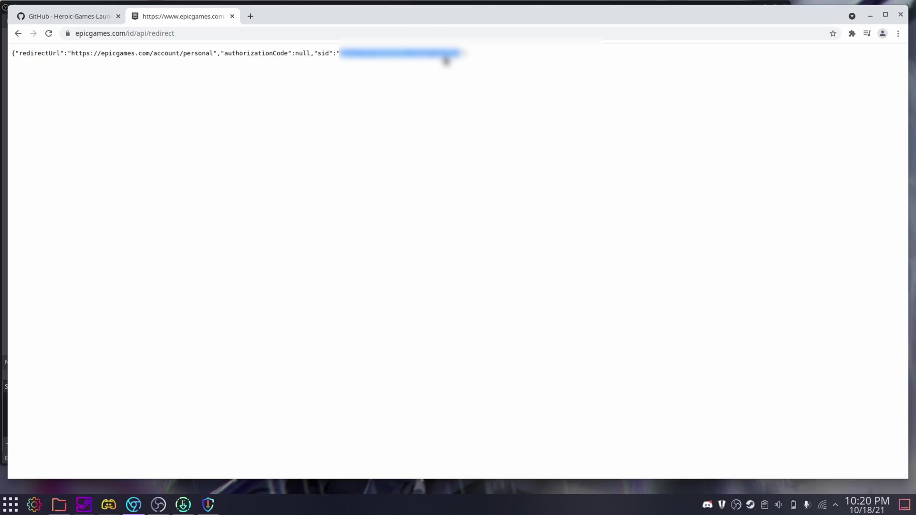
{"action": "left_click", "coordinate": [208, 505]}
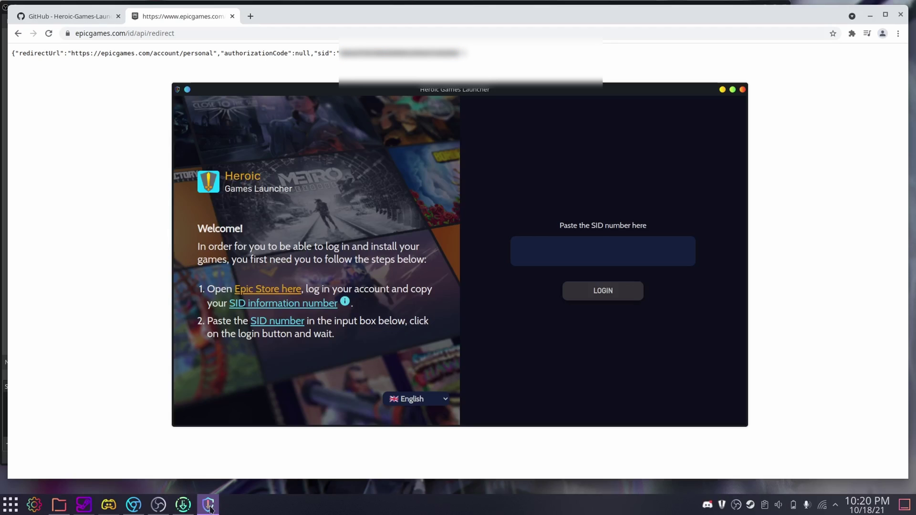
{"action": "left_click", "coordinate": [599, 250]}
{"action": "key", "text": "ctrl+v"}
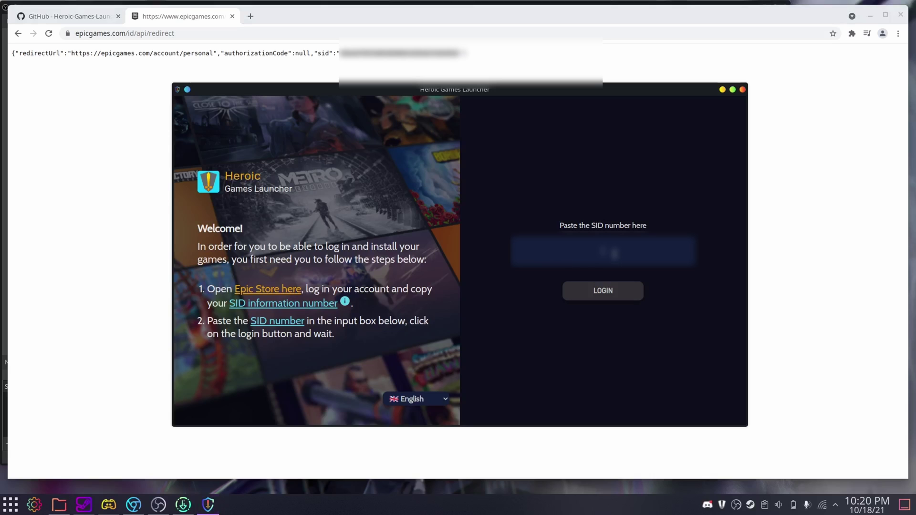
{"action": "key", "text": "ctrl+v"}
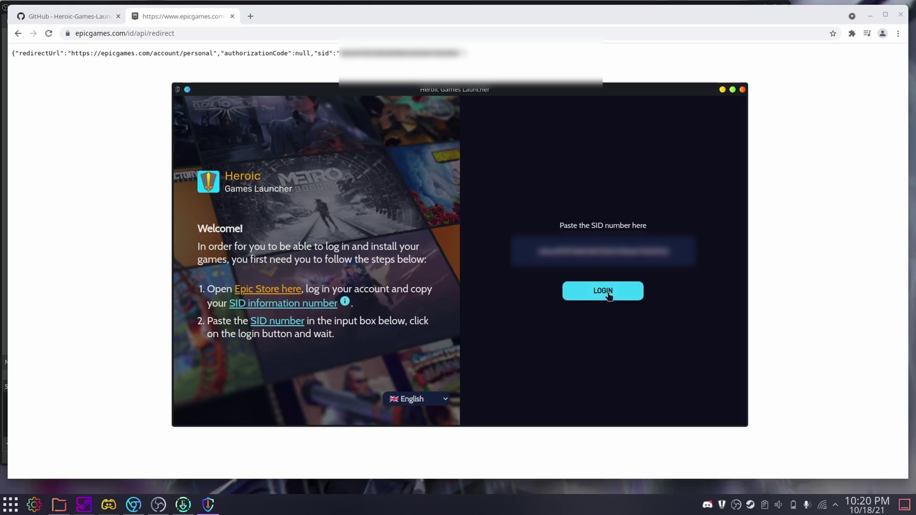
{"action": "left_click", "coordinate": [608, 296]}
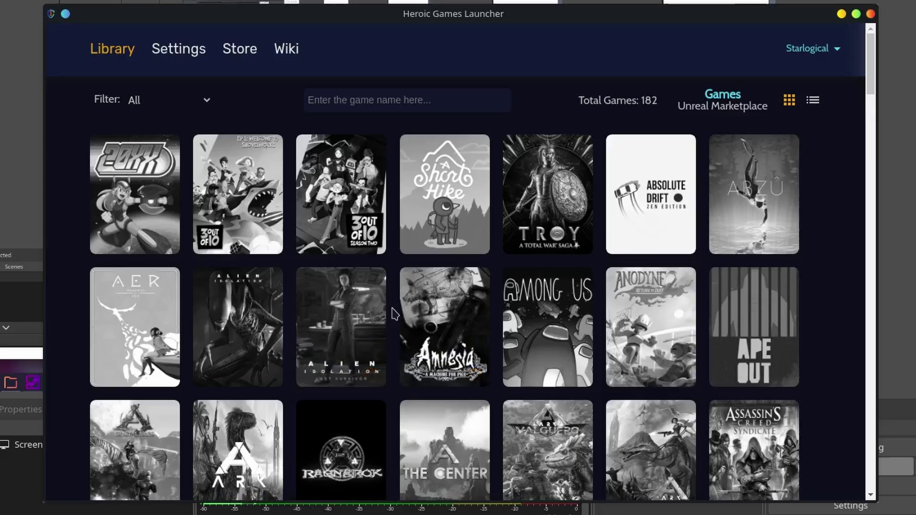
{"action": "scroll", "coordinate": [392, 314], "scroll_direction": "down", "scroll_amount": 4}
{"action": "scroll", "coordinate": [392, 313], "scroll_direction": "down", "scroll_amount": 2}
{"action": "scroll", "coordinate": [393, 314], "scroll_direction": "down", "scroll_amount": 2}
{"action": "scroll", "coordinate": [392, 313], "scroll_direction": "down", "scroll_amount": 2}
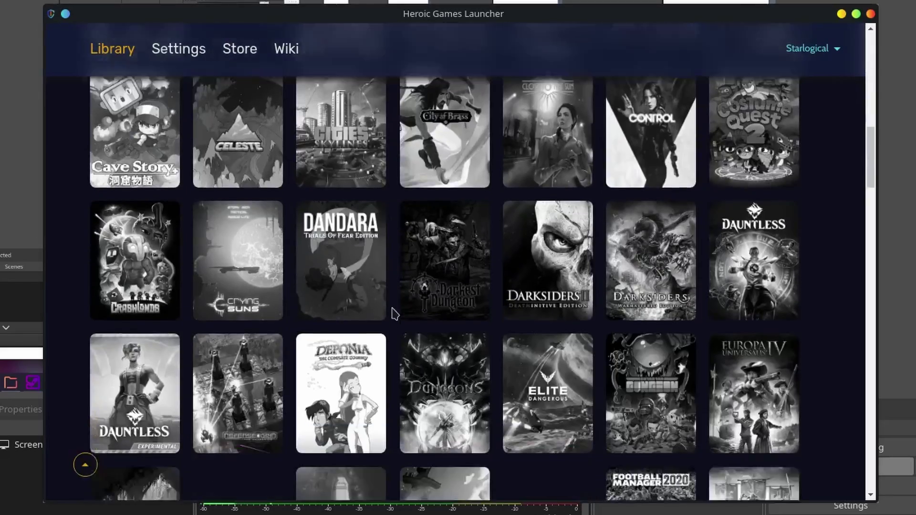
{"action": "scroll", "coordinate": [393, 314], "scroll_direction": "down", "scroll_amount": 2}
{"action": "scroll", "coordinate": [392, 314], "scroll_direction": "down", "scroll_amount": 2}
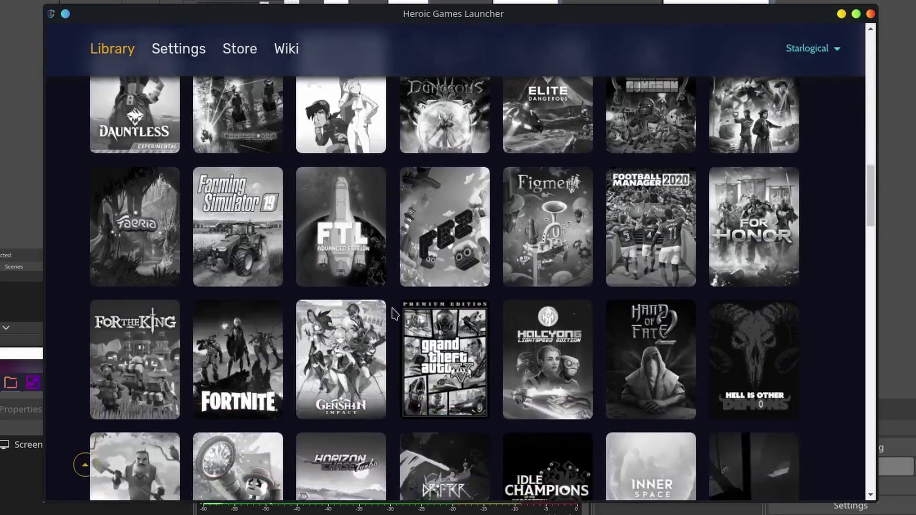
{"action": "scroll", "coordinate": [393, 314], "scroll_direction": "up", "scroll_amount": 1}
{"action": "scroll", "coordinate": [393, 314], "scroll_direction": "down", "scroll_amount": 1}
{"action": "scroll", "coordinate": [392, 314], "scroll_direction": "down", "scroll_amount": 2}
{"action": "scroll", "coordinate": [392, 314], "scroll_direction": "down", "scroll_amount": 1}
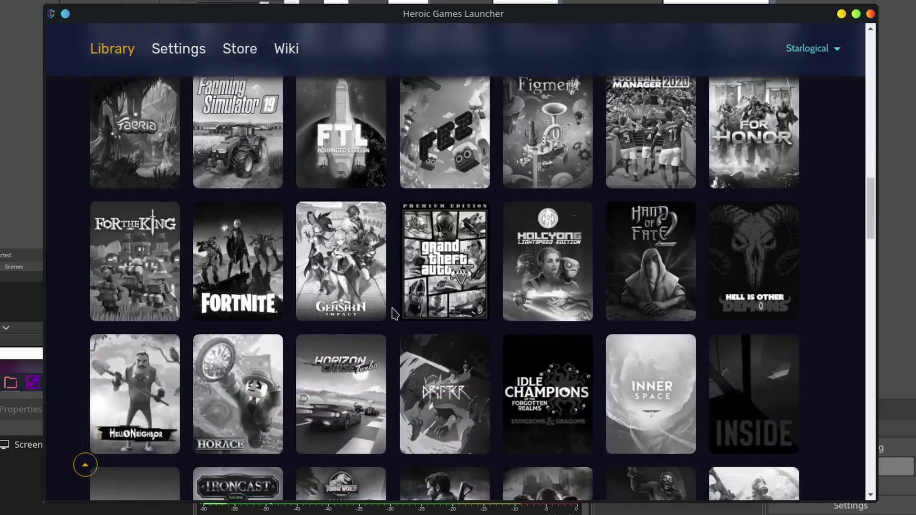
{"action": "scroll", "coordinate": [393, 314], "scroll_direction": "down", "scroll_amount": 2}
{"action": "scroll", "coordinate": [393, 313], "scroll_direction": "up", "scroll_amount": 3}
{"action": "scroll", "coordinate": [393, 314], "scroll_direction": "up", "scroll_amount": 3}
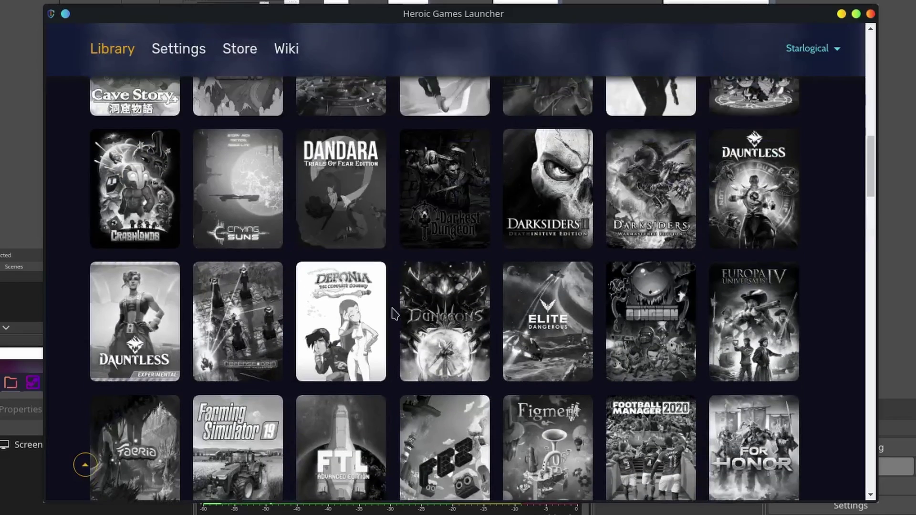
{"action": "scroll", "coordinate": [393, 313], "scroll_direction": "up", "scroll_amount": 2}
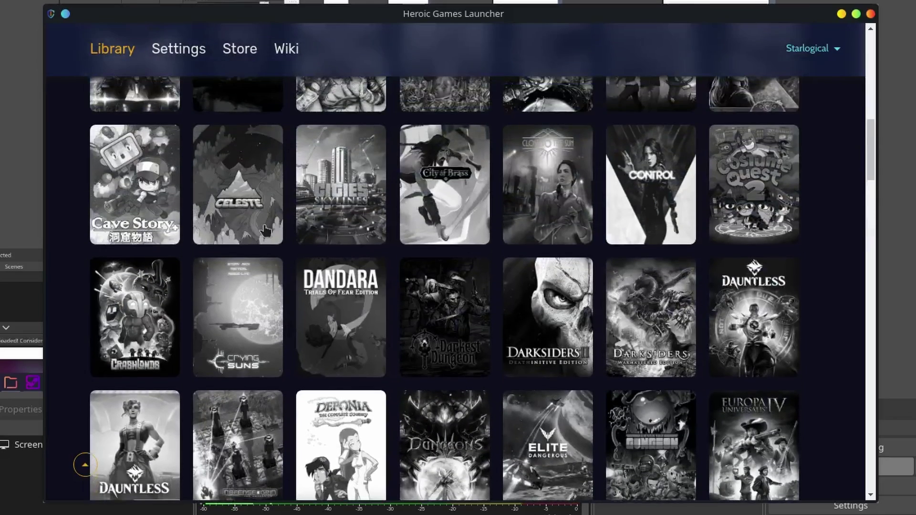
Open the Celeste cover in the Library grid, near the Cave Story row
{"action": "left_click", "coordinate": [267, 230]}
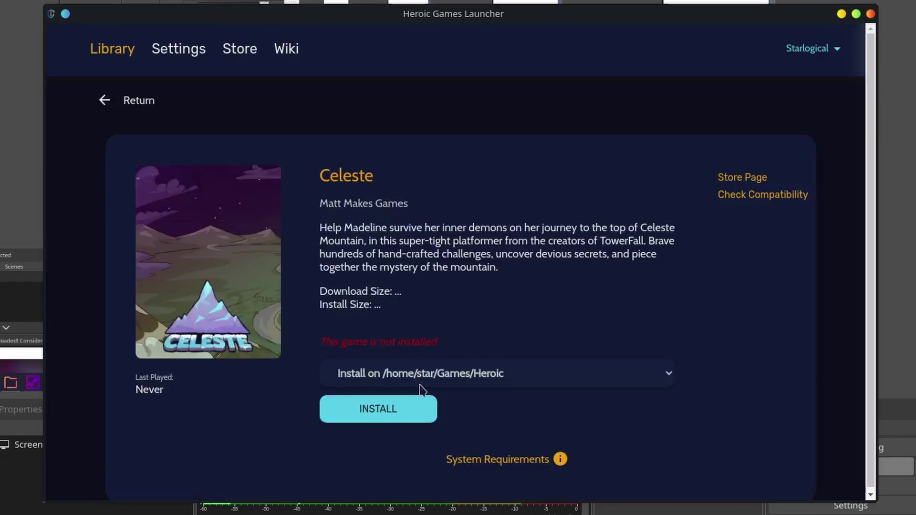
Install Celeste and let the download reach 25% (503.72 MiB)
{"action": "left_click", "coordinate": [418, 415]}
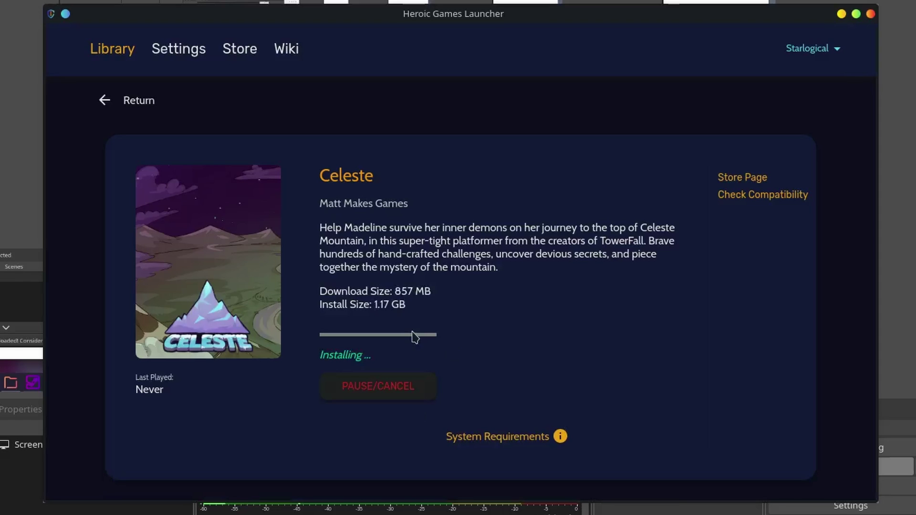
{"action": "mouse_move", "coordinate": [395, 292]}
{"action": "left_mouse_down"}
{"action": "mouse_move", "coordinate": [400, 321]}
{"action": "mouse_move", "coordinate": [415, 213]}
{"action": "mouse_move", "coordinate": [417, 303]}
{"action": "left_mouse_up"}
{"action": "left_click", "coordinate": [417, 213]}
{"action": "left_click", "coordinate": [417, 303]}
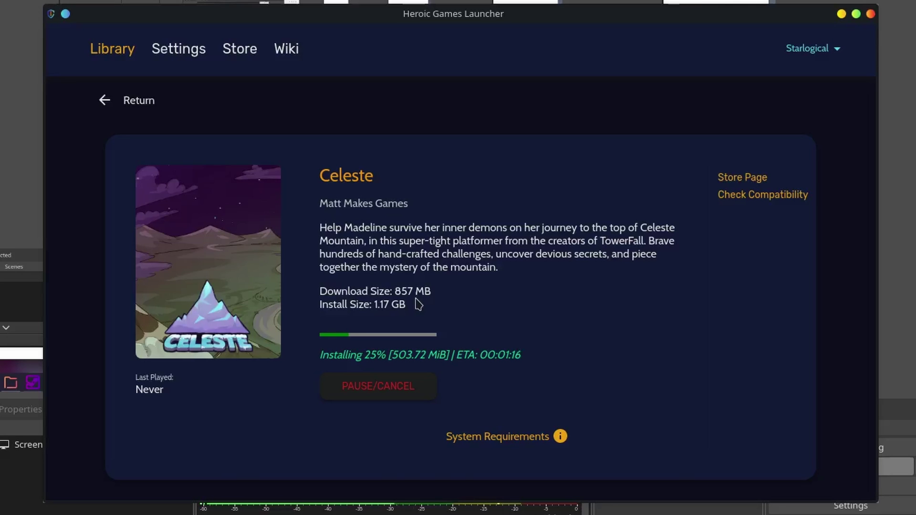
Open Global Settings on the General page, showing install path /home/star/Games/Heroic
{"action": "left_click", "coordinate": [179, 48]}
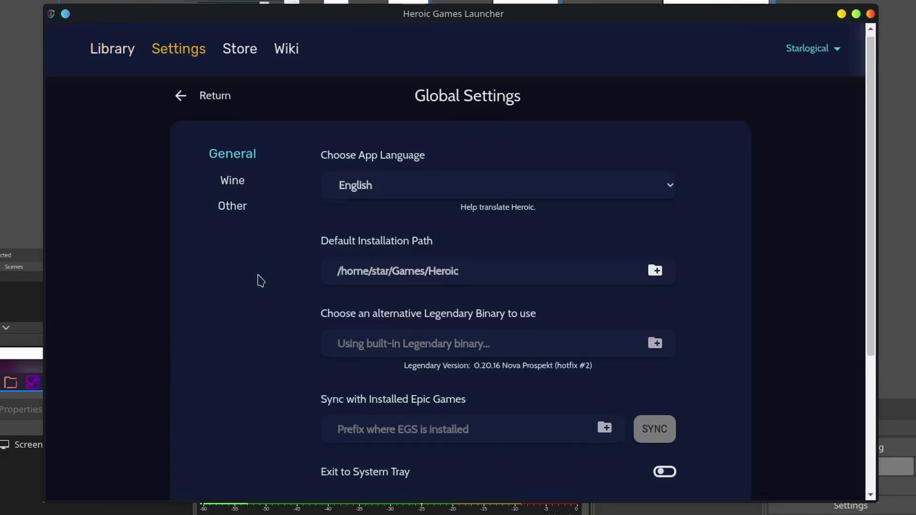
{"action": "scroll", "coordinate": [260, 281], "scroll_direction": "down", "scroll_amount": 2}
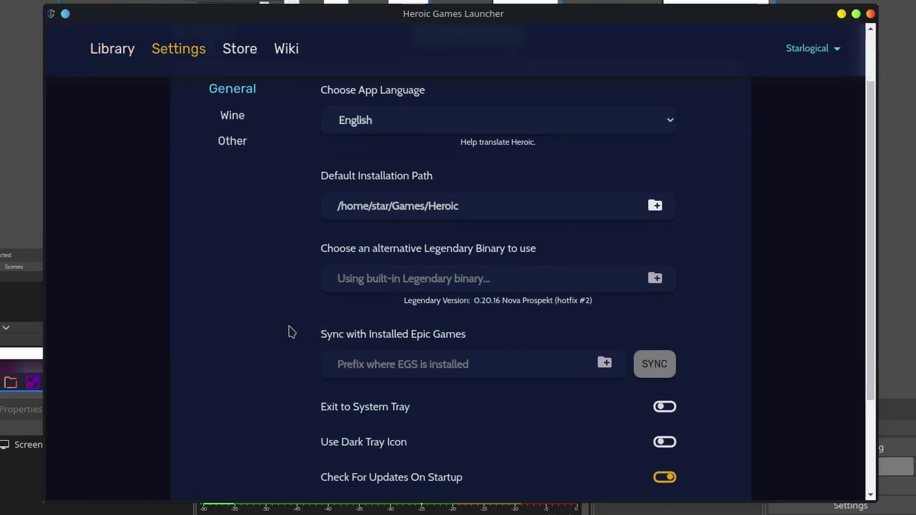
{"action": "scroll", "coordinate": [274, 316], "scroll_direction": "down", "scroll_amount": 3}
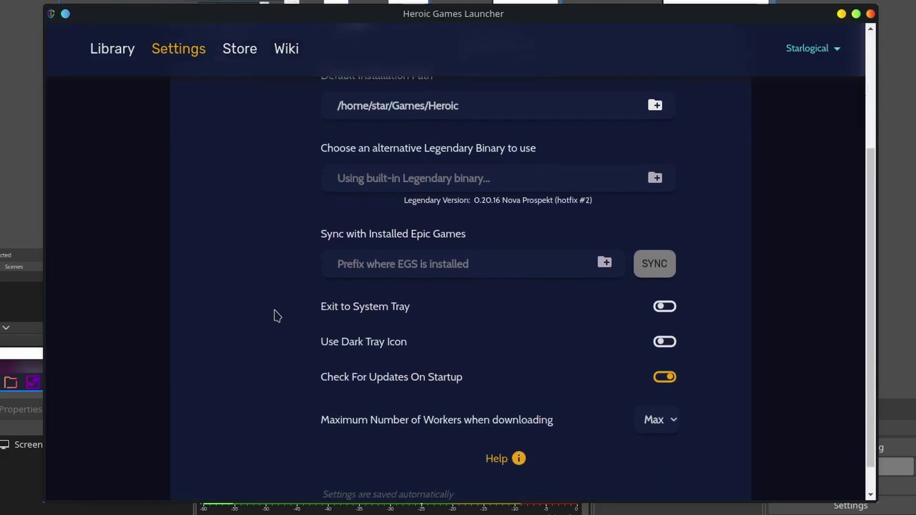
{"action": "scroll", "coordinate": [275, 316], "scroll_direction": "down", "scroll_amount": 1}
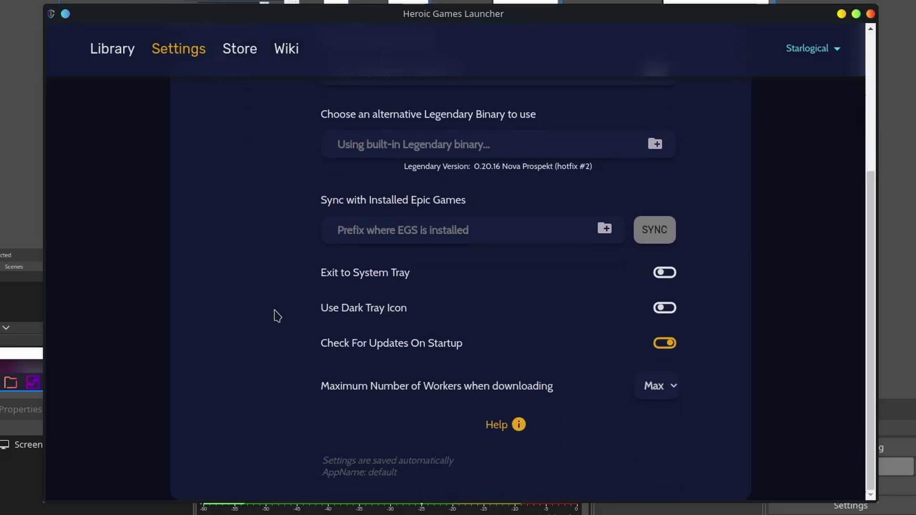
{"action": "scroll", "coordinate": [274, 316], "scroll_direction": "up", "scroll_amount": 2}
{"action": "scroll", "coordinate": [274, 316], "scroll_direction": "up", "scroll_amount": 4}
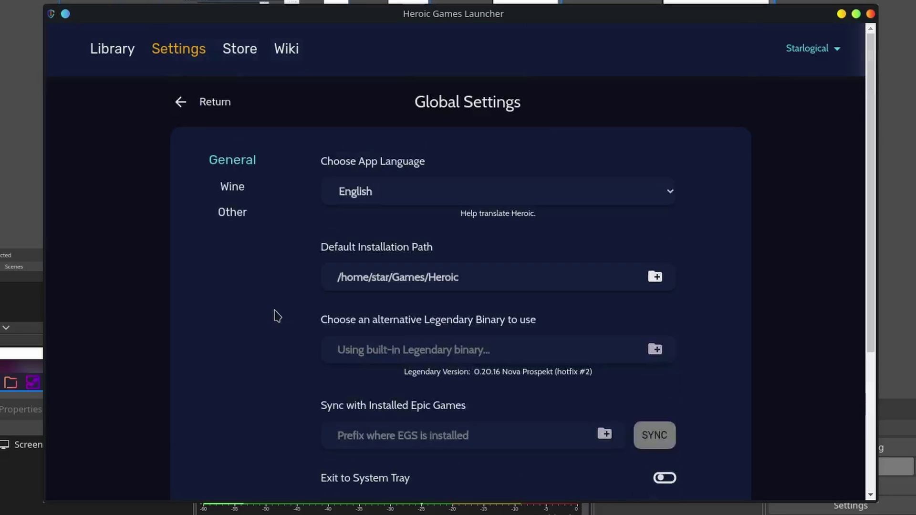
In the Wine options, choose Proton - Proton - Experimental as the Wine Version
{"action": "left_click", "coordinate": [241, 196]}
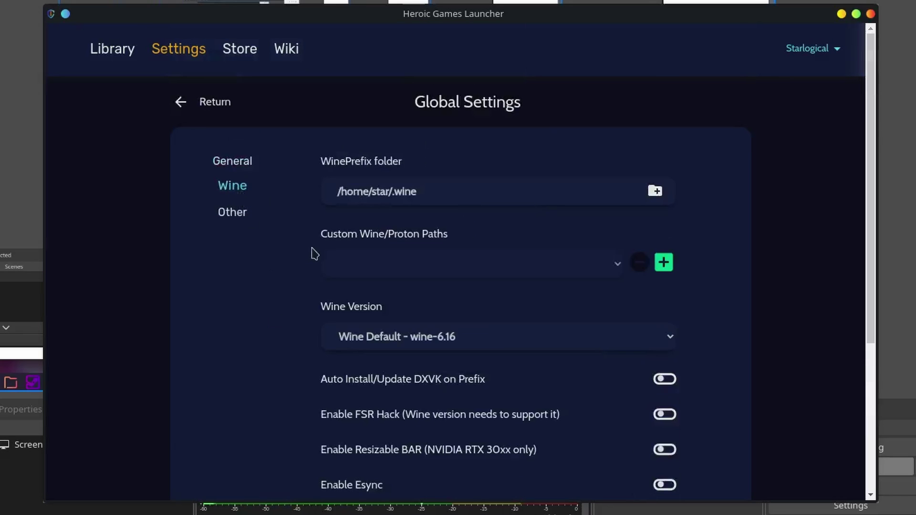
{"action": "scroll", "coordinate": [312, 252], "scroll_direction": "down", "scroll_amount": 1}
{"action": "scroll", "coordinate": [311, 252], "scroll_direction": "down", "scroll_amount": 1}
{"action": "scroll", "coordinate": [312, 252], "scroll_direction": "down", "scroll_amount": 2}
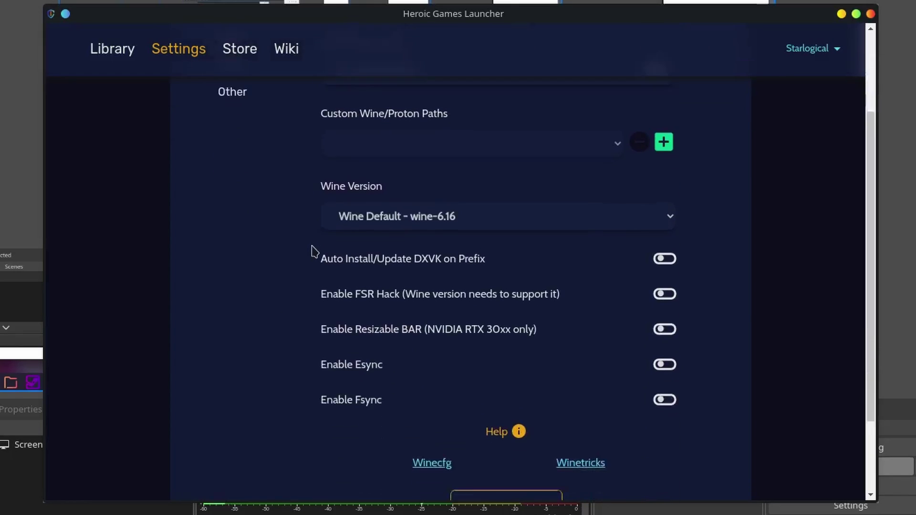
{"action": "scroll", "coordinate": [312, 252], "scroll_direction": "up", "scroll_amount": 1}
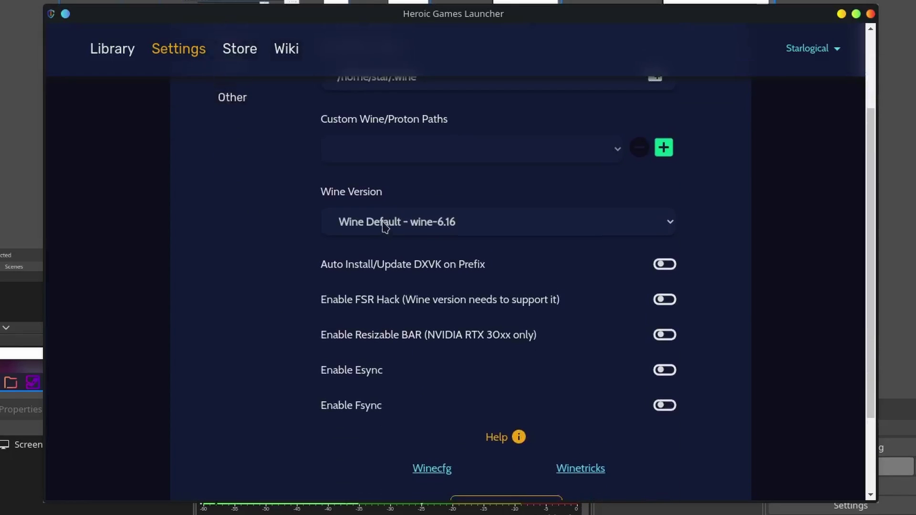
{"action": "left_click", "coordinate": [670, 225]}
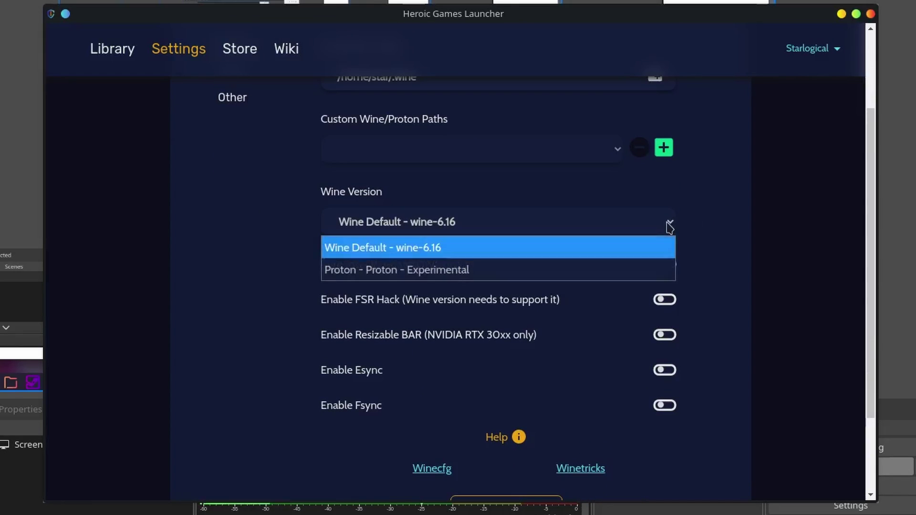
{"action": "left_click", "coordinate": [669, 225]}
{"action": "left_click", "coordinate": [670, 226]}
{"action": "left_click", "coordinate": [669, 226]}
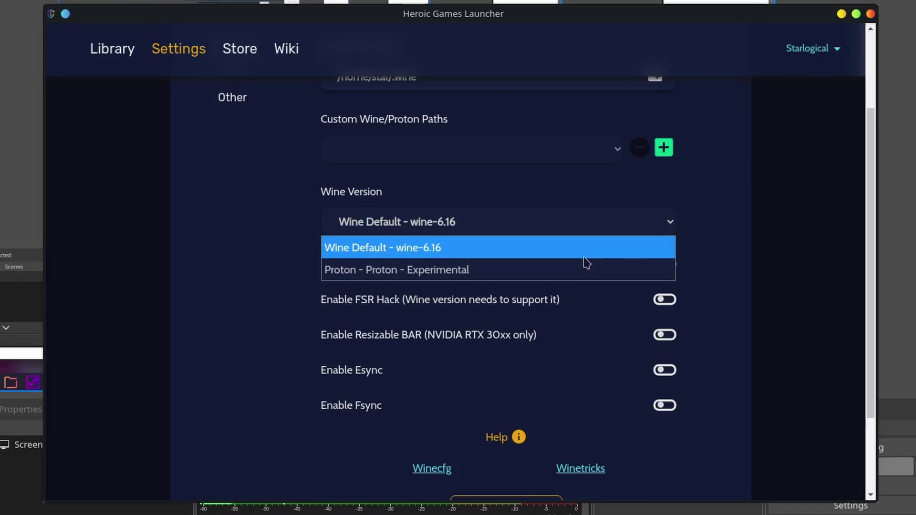
{"action": "left_click", "coordinate": [548, 273]}
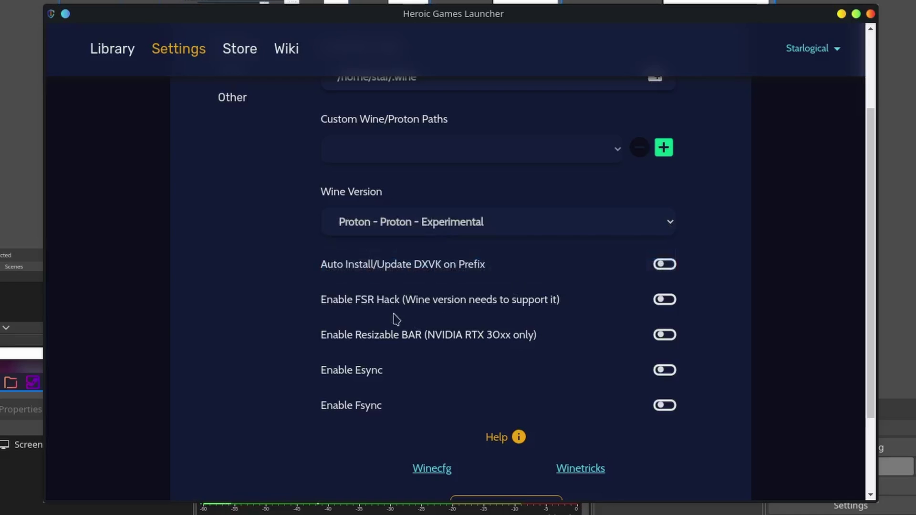
{"action": "scroll", "coordinate": [237, 287], "scroll_direction": "down", "scroll_amount": 3}
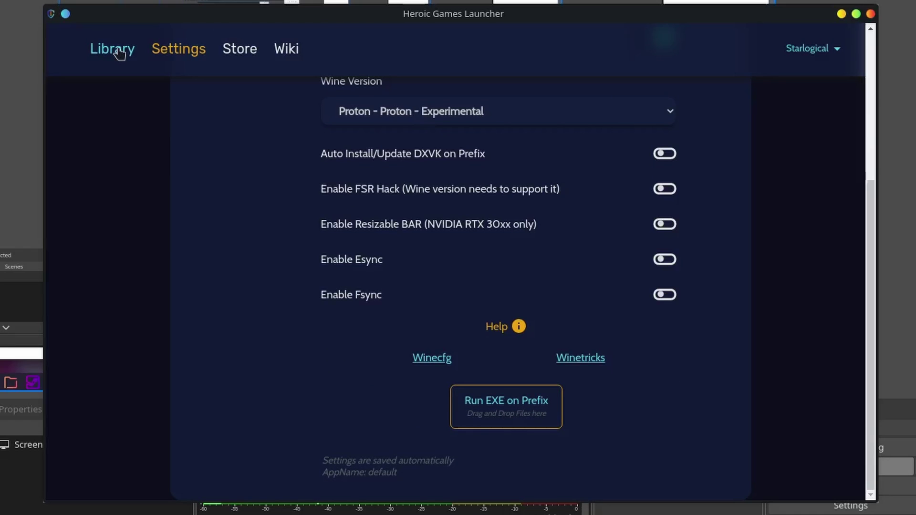
Return to the Library, close the blank Heroic Games Launcher <2> window, and launch Cave Story+
{"action": "left_click", "coordinate": [118, 54]}
{"action": "left_click", "coordinate": [149, 185]}
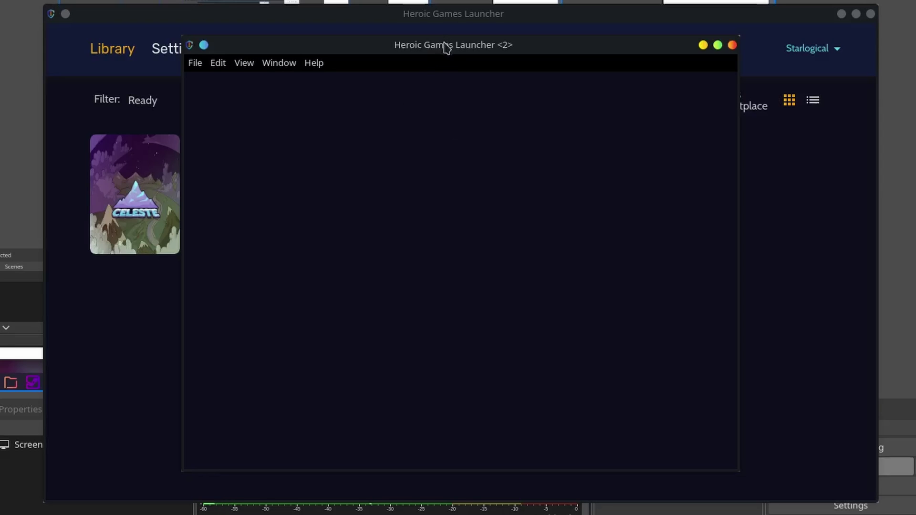
{"action": "left_click", "coordinate": [194, 64]}
{"action": "mouse_move", "coordinate": [218, 63]}
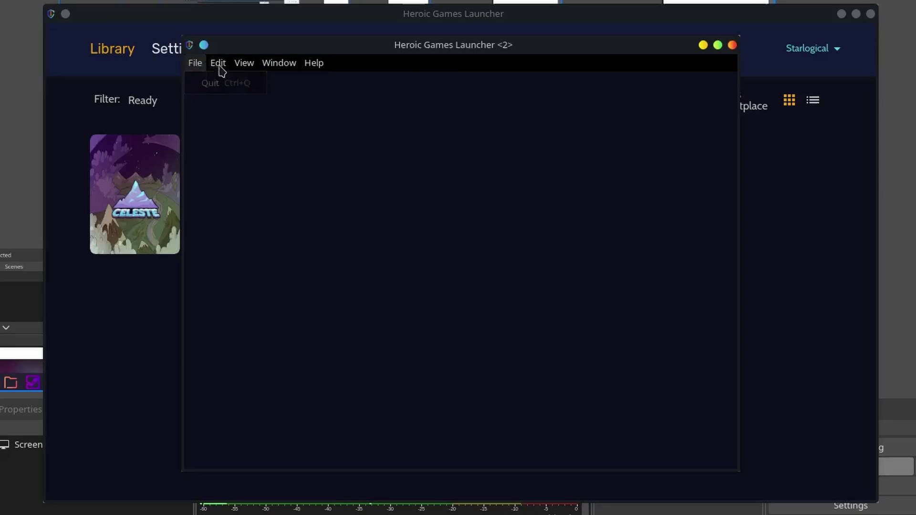
{"action": "left_click", "coordinate": [379, 53]}
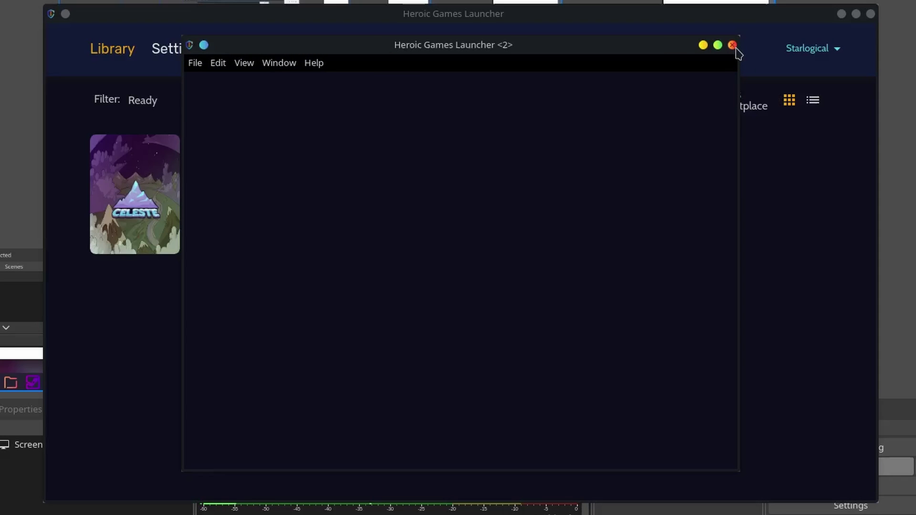
{"action": "left_click", "coordinate": [732, 46]}
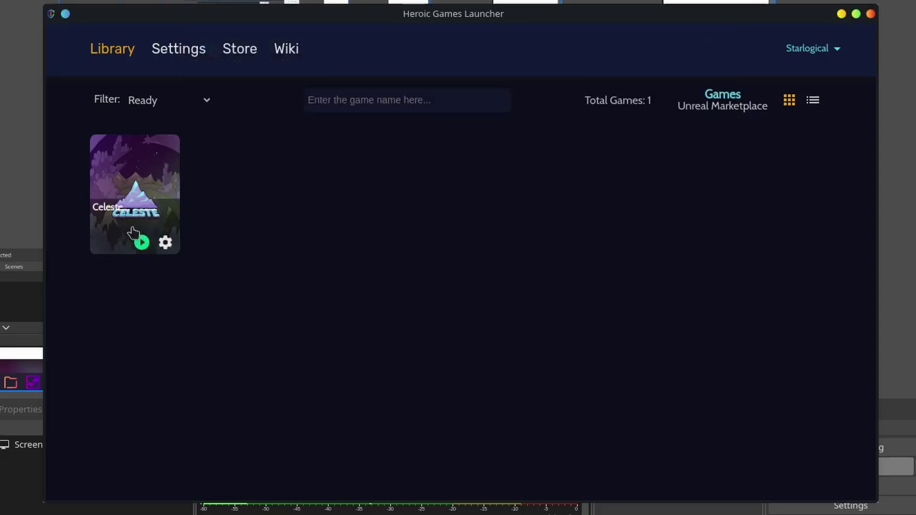
{"action": "left_click", "coordinate": [142, 245]}
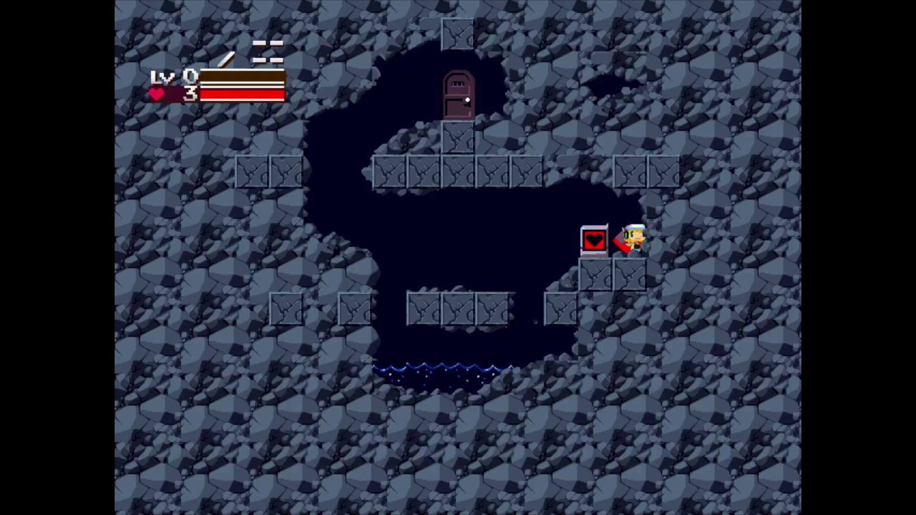
Jump up the platforms to the upper-left ledge and exit the starting room's door
{"action": "key", "text": "z"}
{"action": "key", "text": "Left"}
{"action": "key", "text": "z"}
{"action": "key", "text": "Left"}
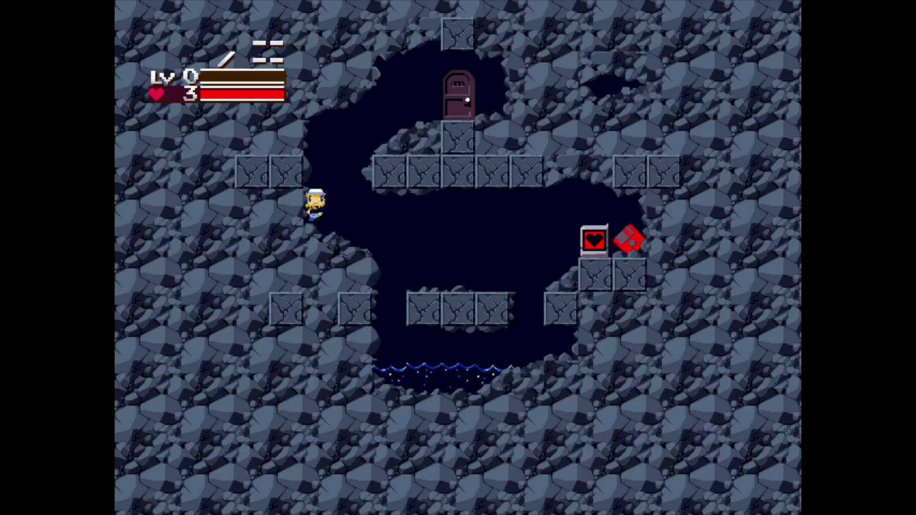
{"action": "key", "text": "z"}
{"action": "key", "text": "Right"}
{"action": "key", "text": "Down"}
{"action": "key", "text": "Left"}
{"action": "key", "text": "Down"}
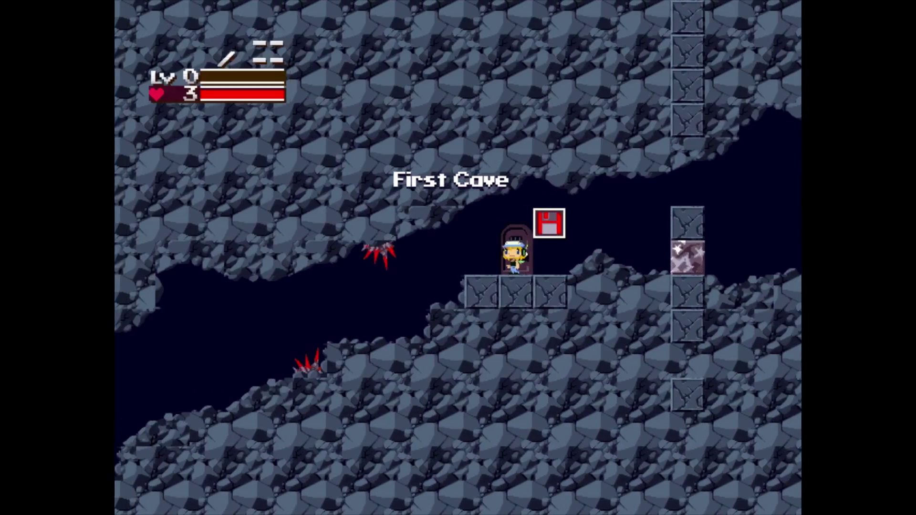
Walk left down the First Cave slope, jumping along the way
{"action": "key", "text": "Left"}
{"action": "key", "text": "Left"}
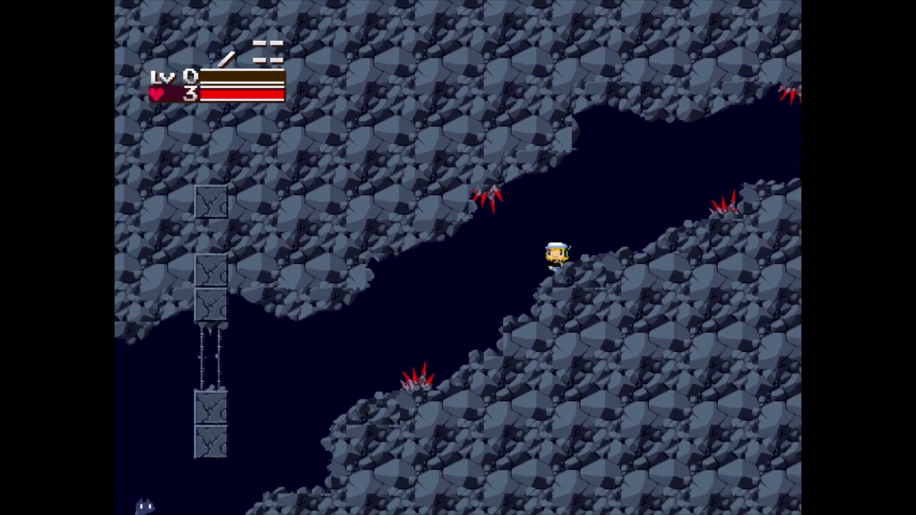
{"action": "key", "text": "Left"}
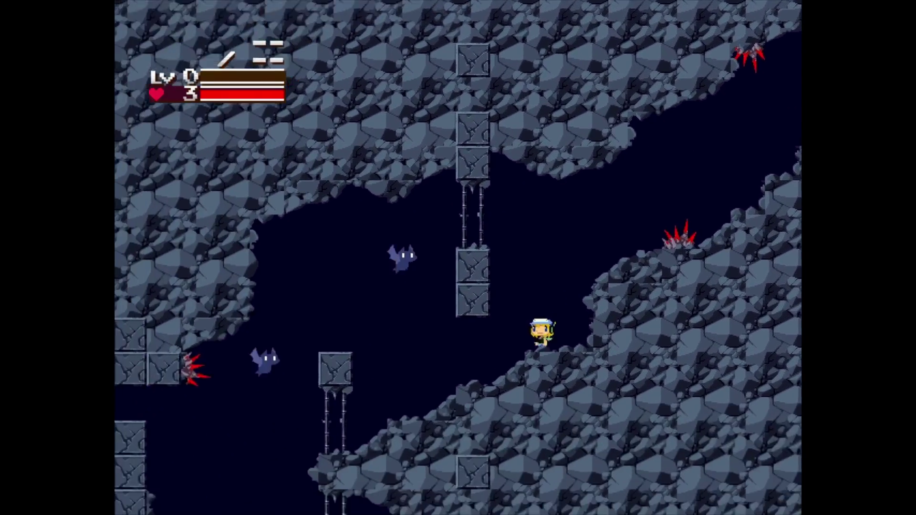
{"action": "key", "text": "Left"}
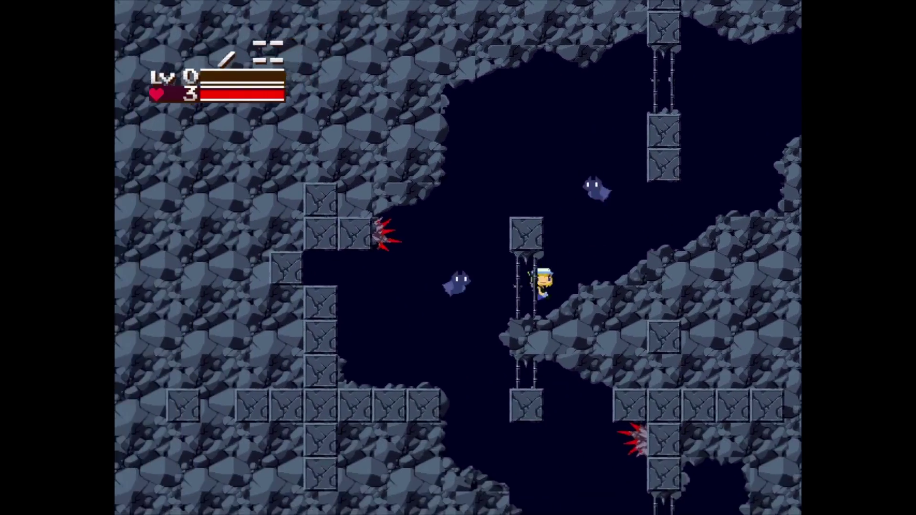
{"action": "key", "text": "z"}
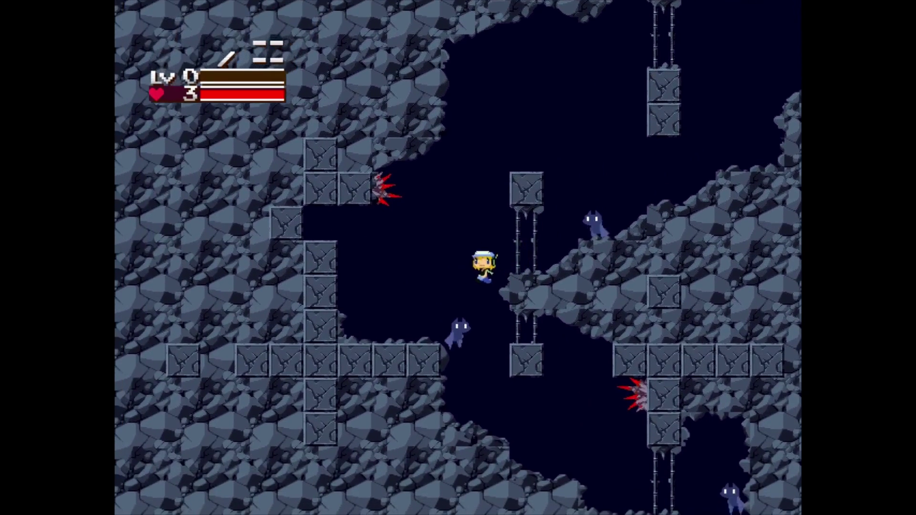
{"action": "key", "text": "Left"}
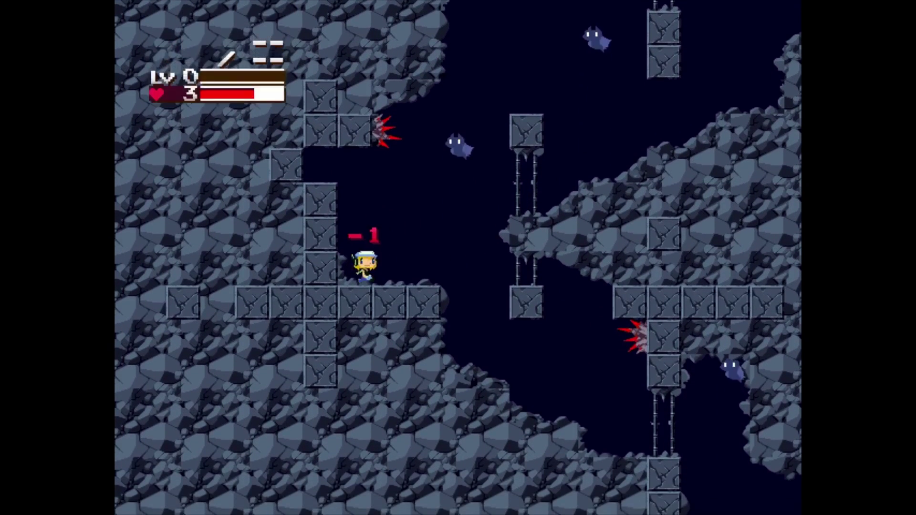
Head right from the ledge, jump the water pool and cross the pillar into water
{"action": "key", "text": "Right"}
{"action": "key", "text": "Right"}
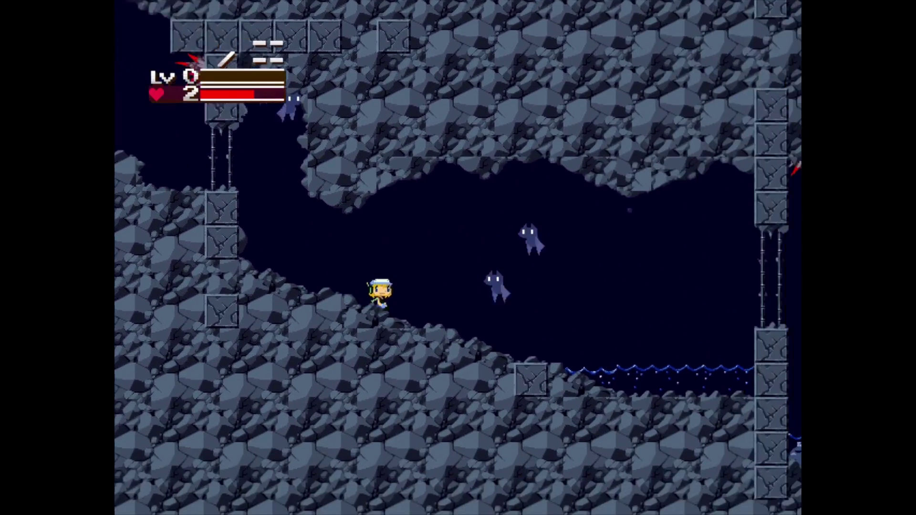
{"action": "key", "text": "Right"}
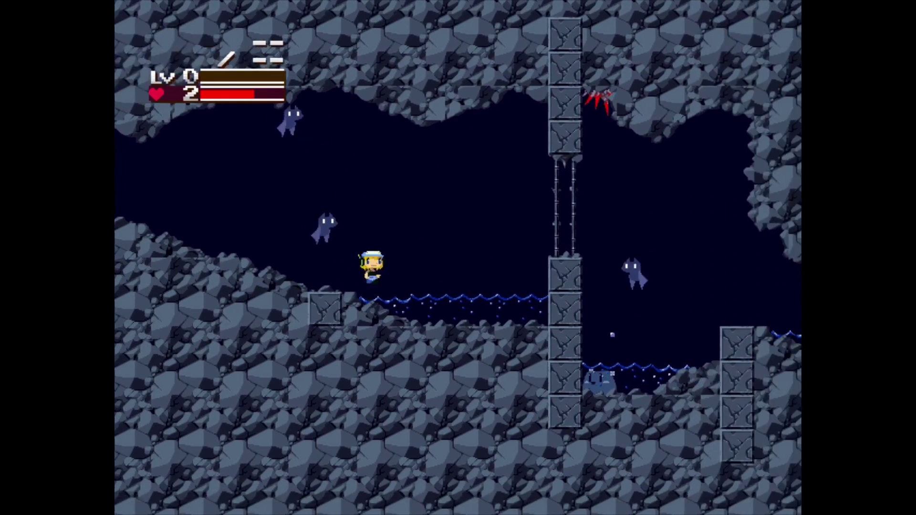
{"action": "key", "text": "z"}
{"action": "key", "text": "Right"}
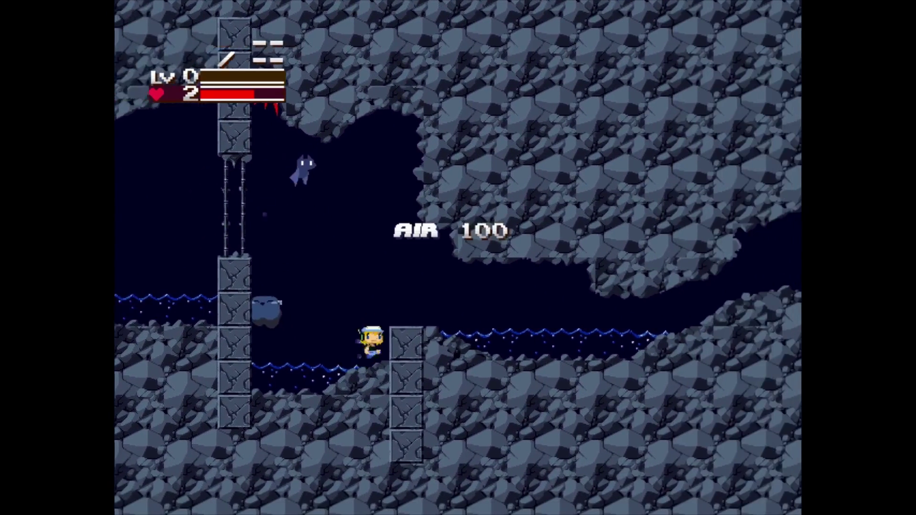
{"action": "key", "text": "Right"}
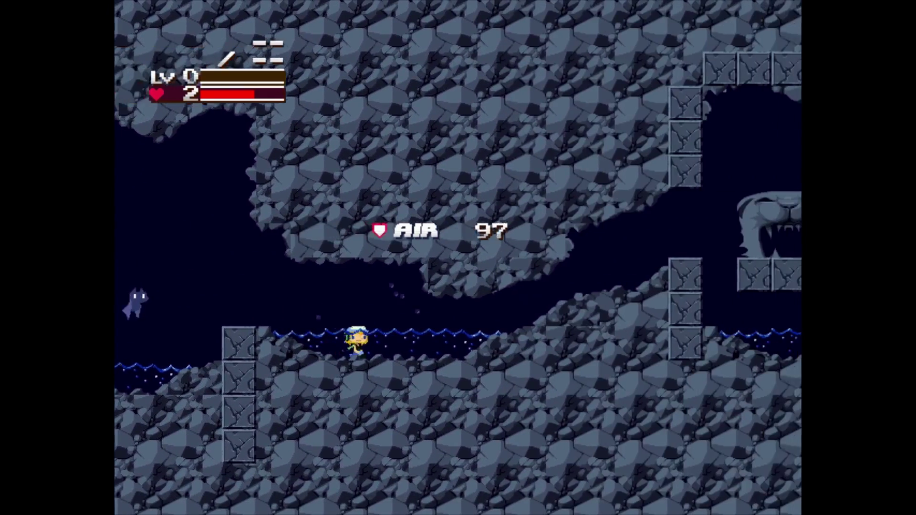